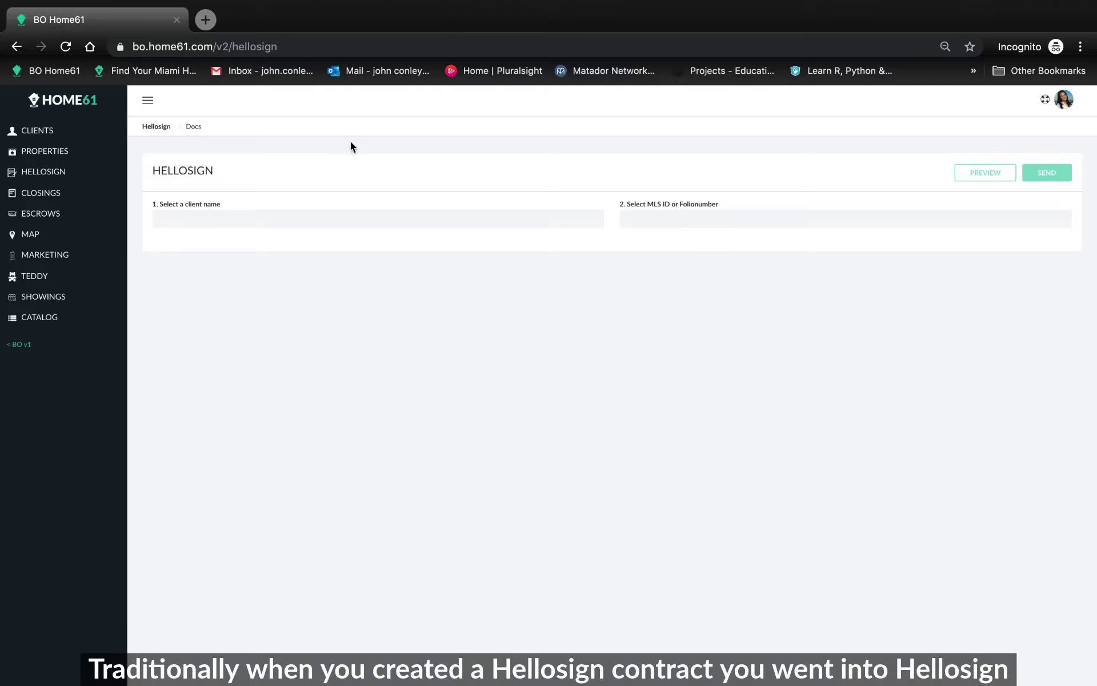
Search for the client by name, select them, and choose listing MLS A10739333.
left_click(404, 216)
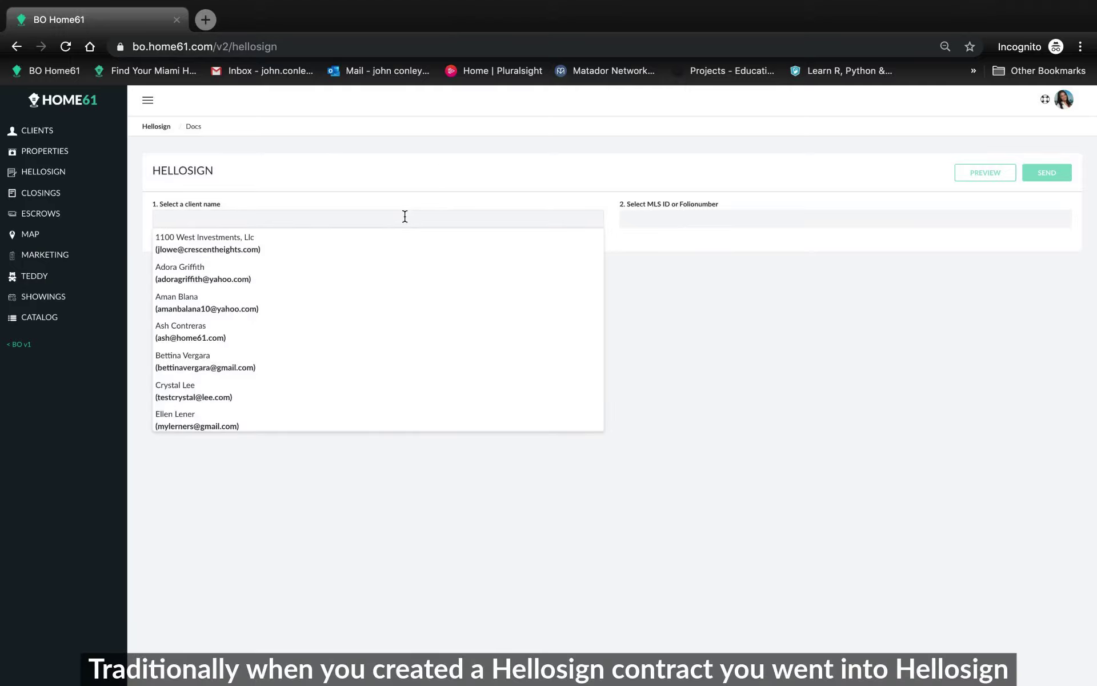
type("john")
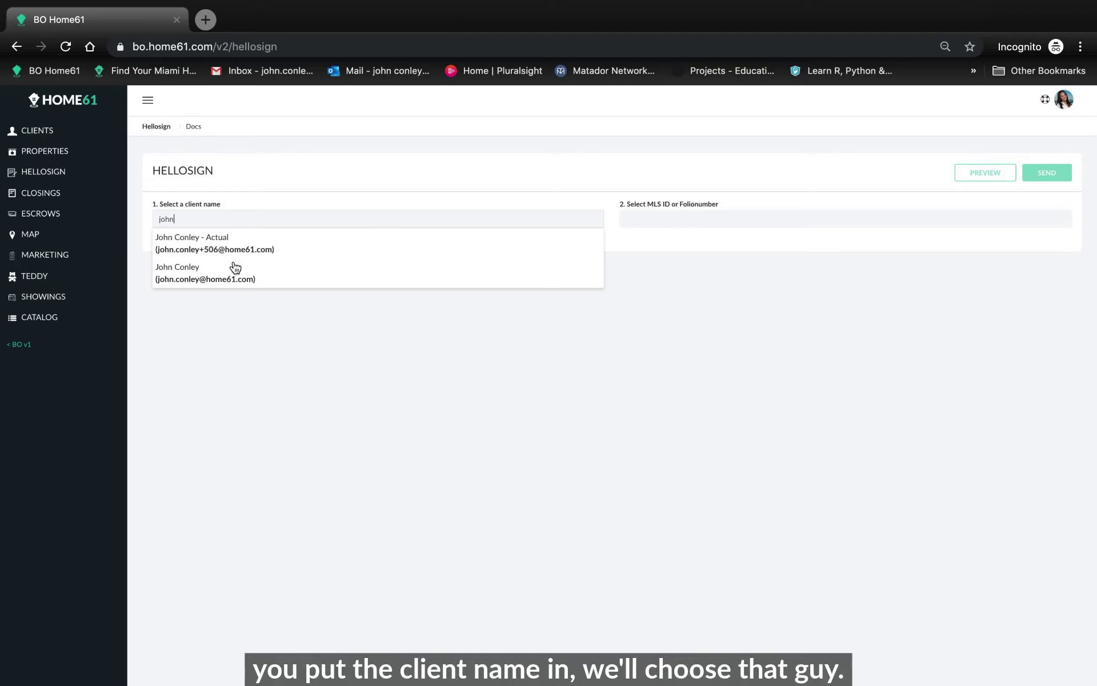
left_click(230, 278)
left_click(746, 217)
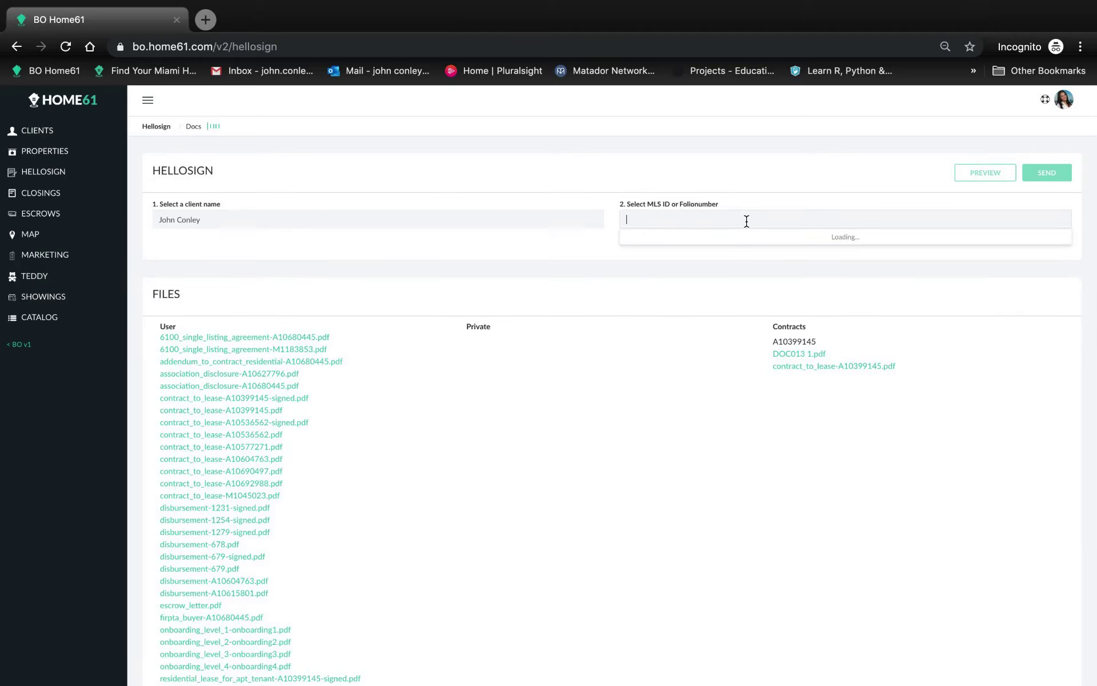
left_click(746, 239)
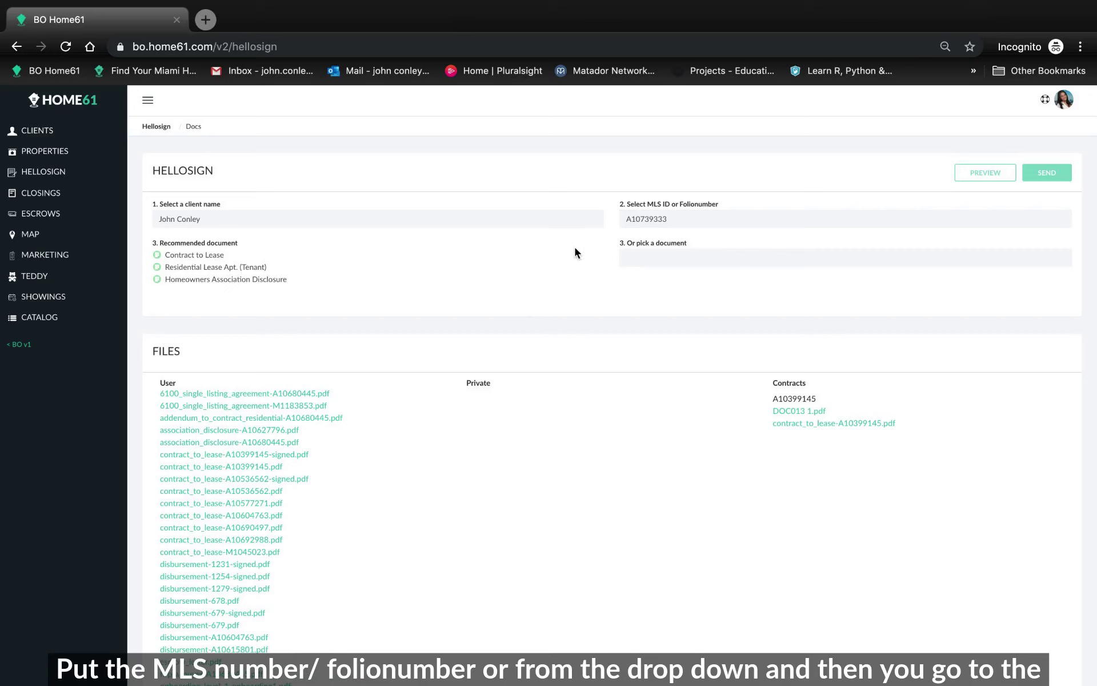
Choose Contract to Lease under Recommended document so the lease and deposit details auto-fill.
left_click(635, 255)
left_click(499, 247)
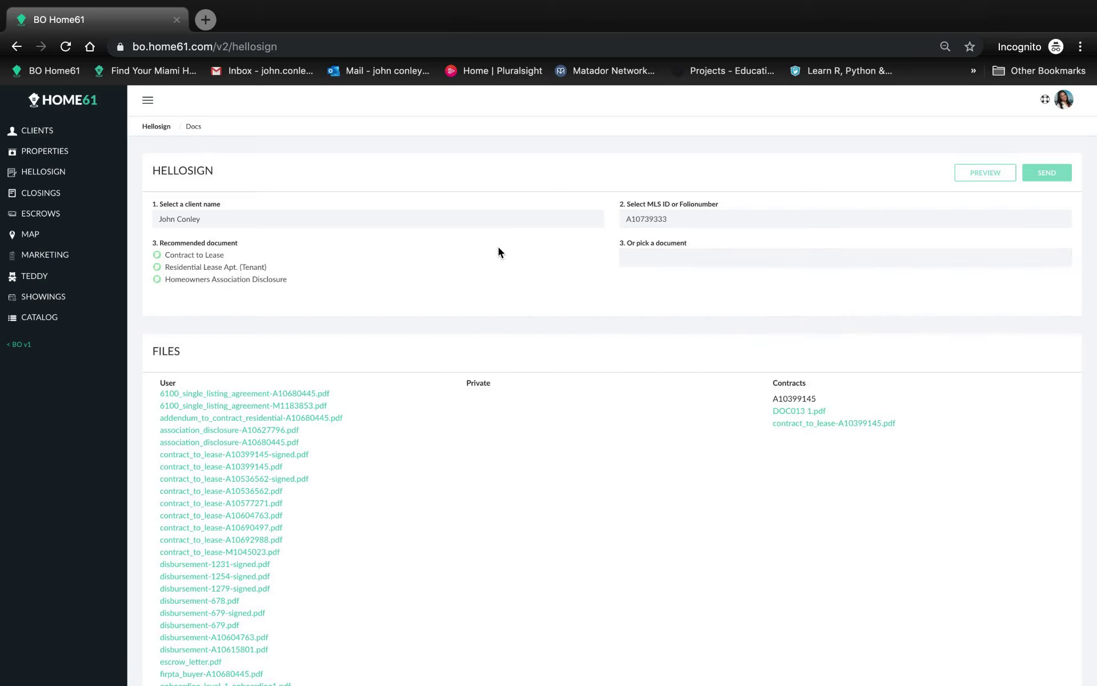
left_click(215, 257)
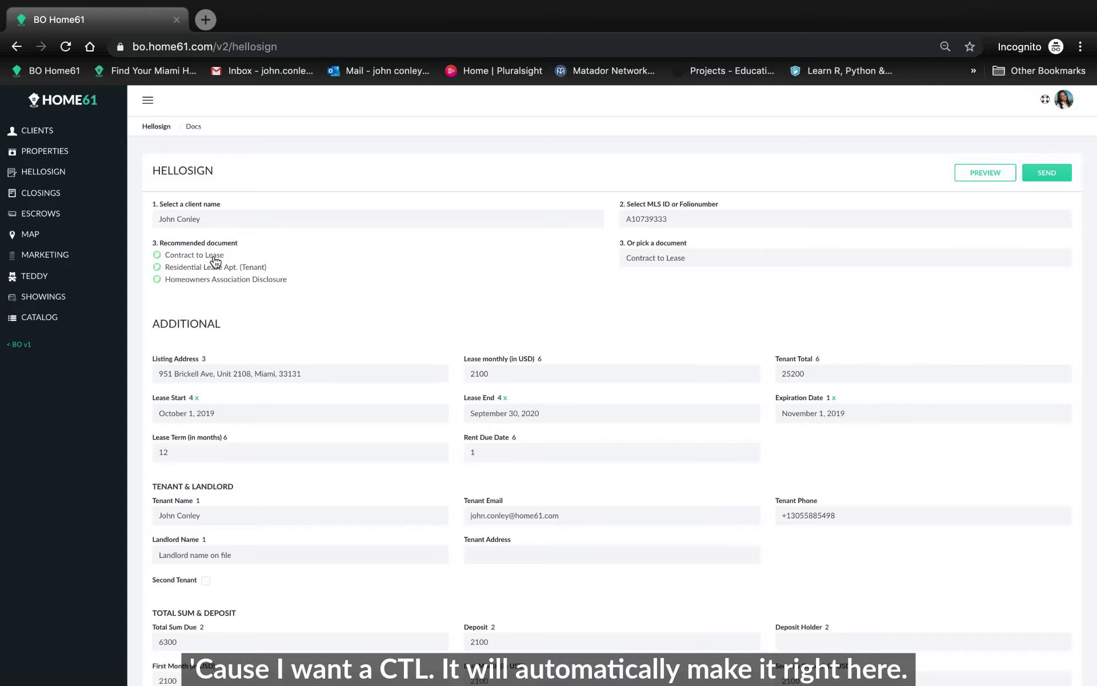
scroll(601, 457, "down", 10)
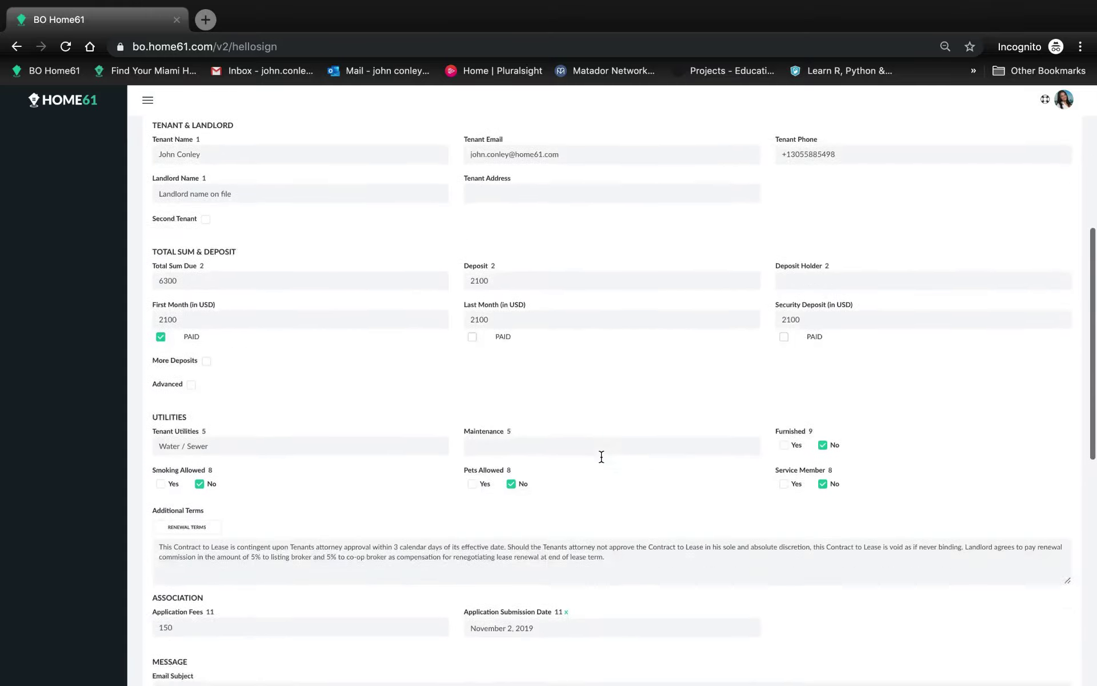
scroll(602, 461, "up", 10)
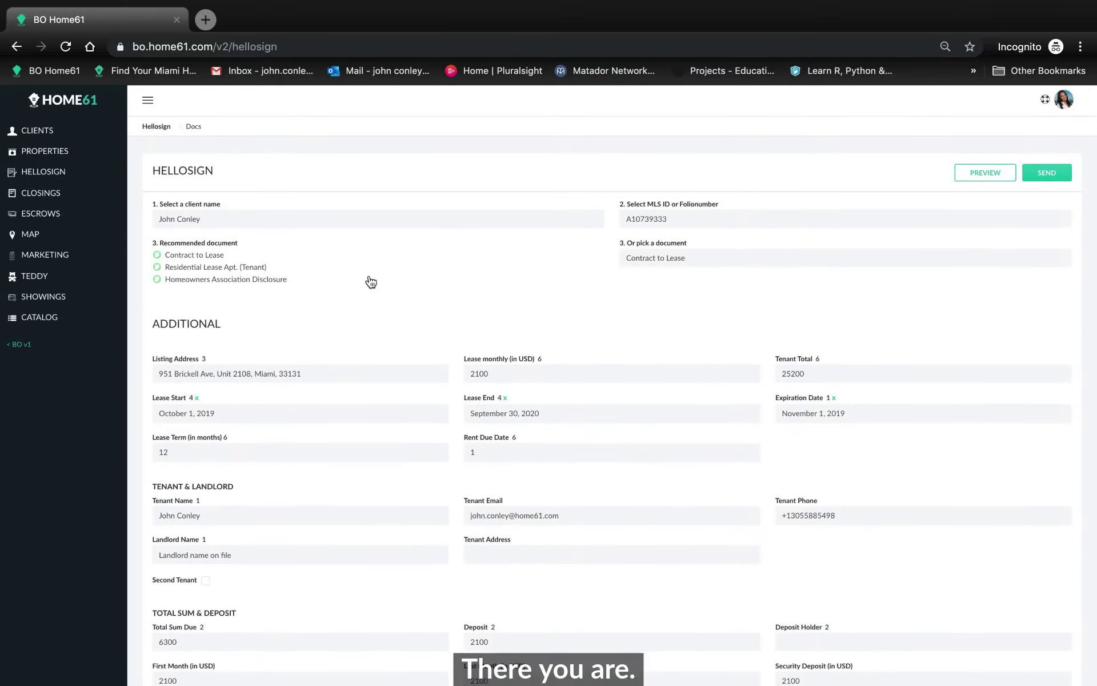
From the client's visited showings, start a Contract to Lease for listing A10604763.
left_click(49, 133)
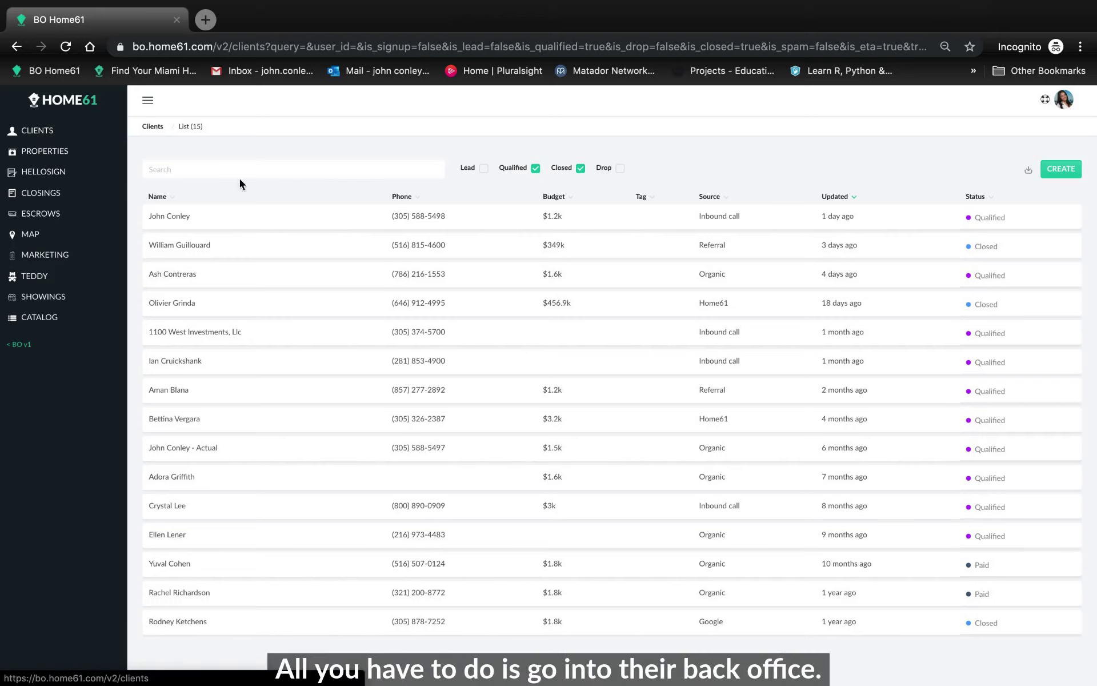
left_click(293, 222)
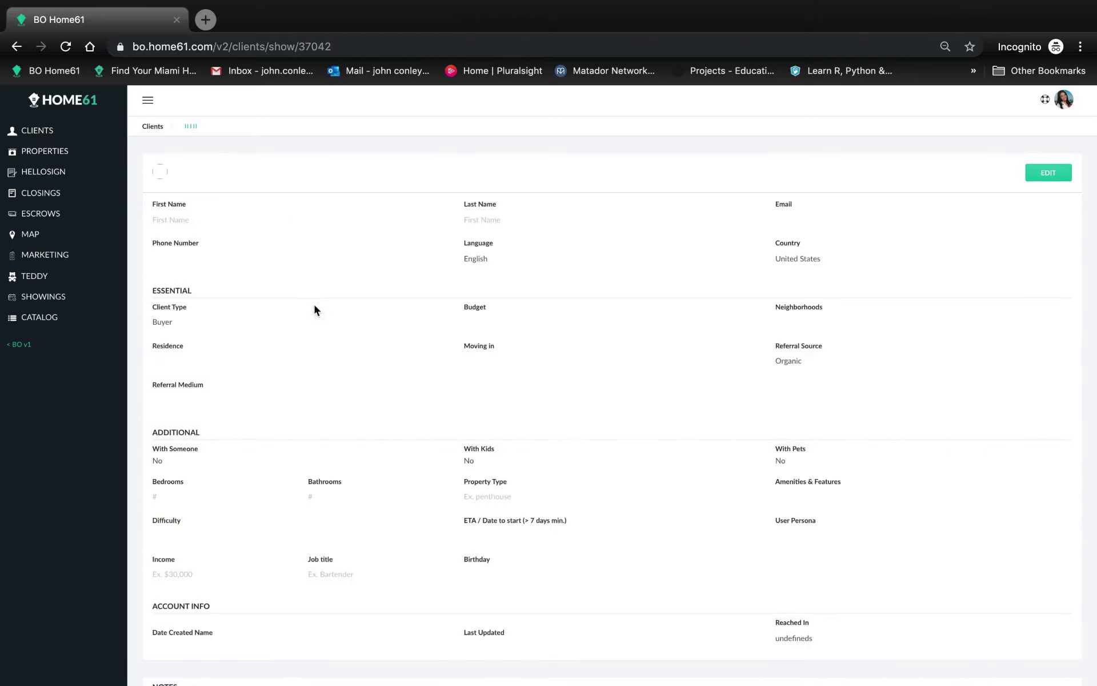
scroll(351, 306, "down", 10)
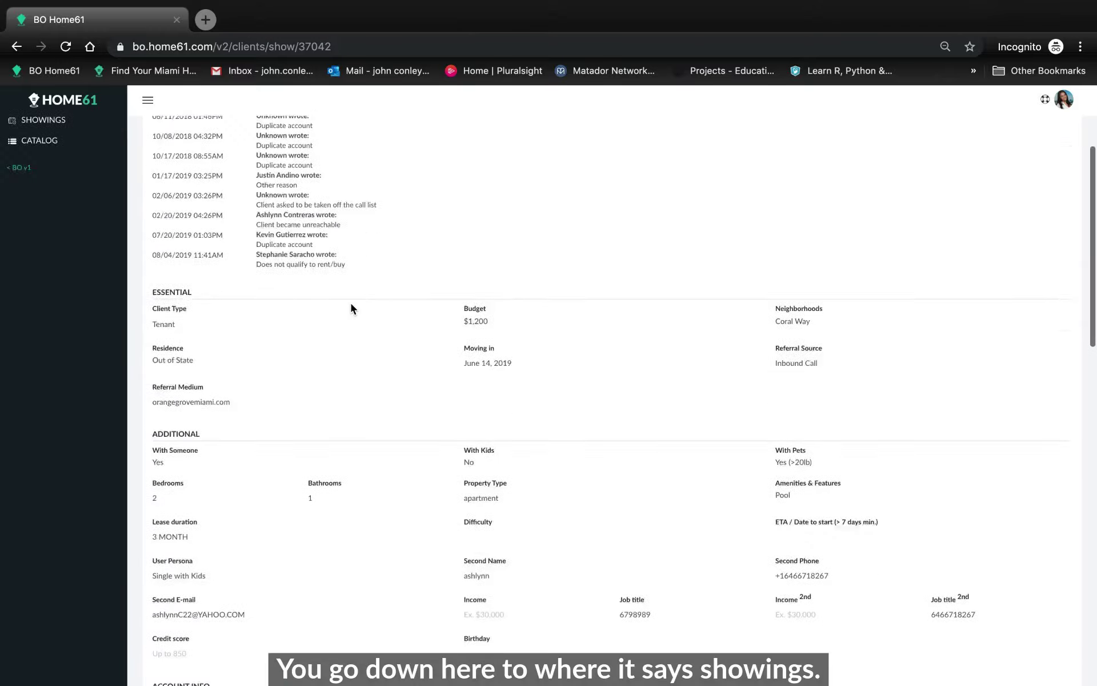
scroll(351, 309, "down", 4)
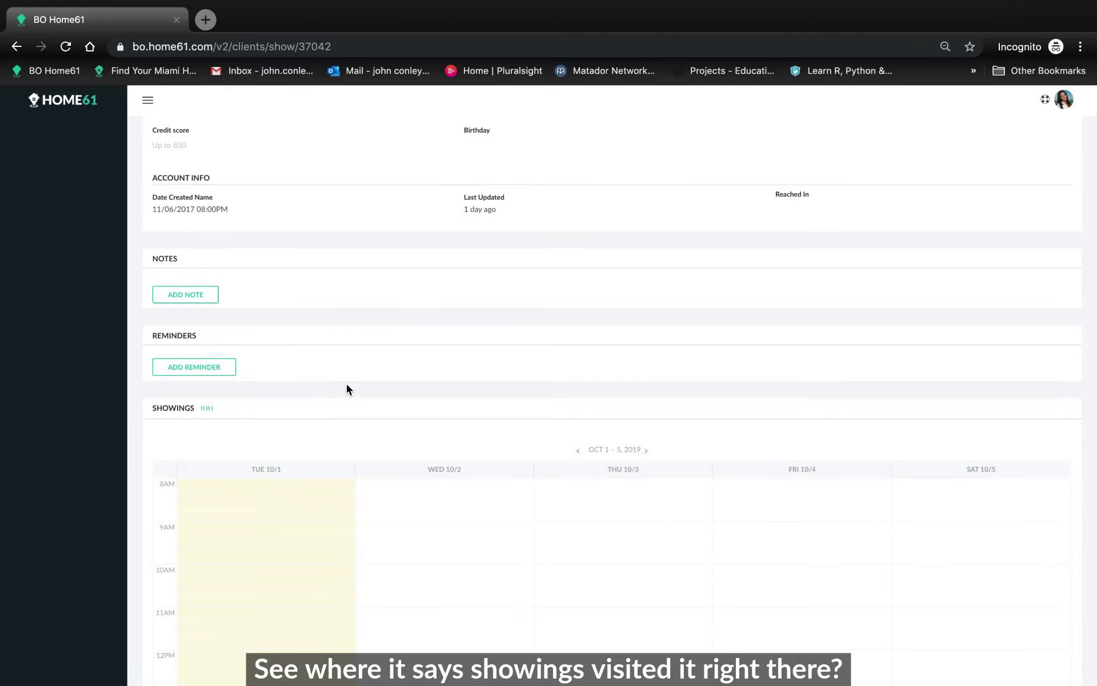
scroll(346, 390, "down", 5)
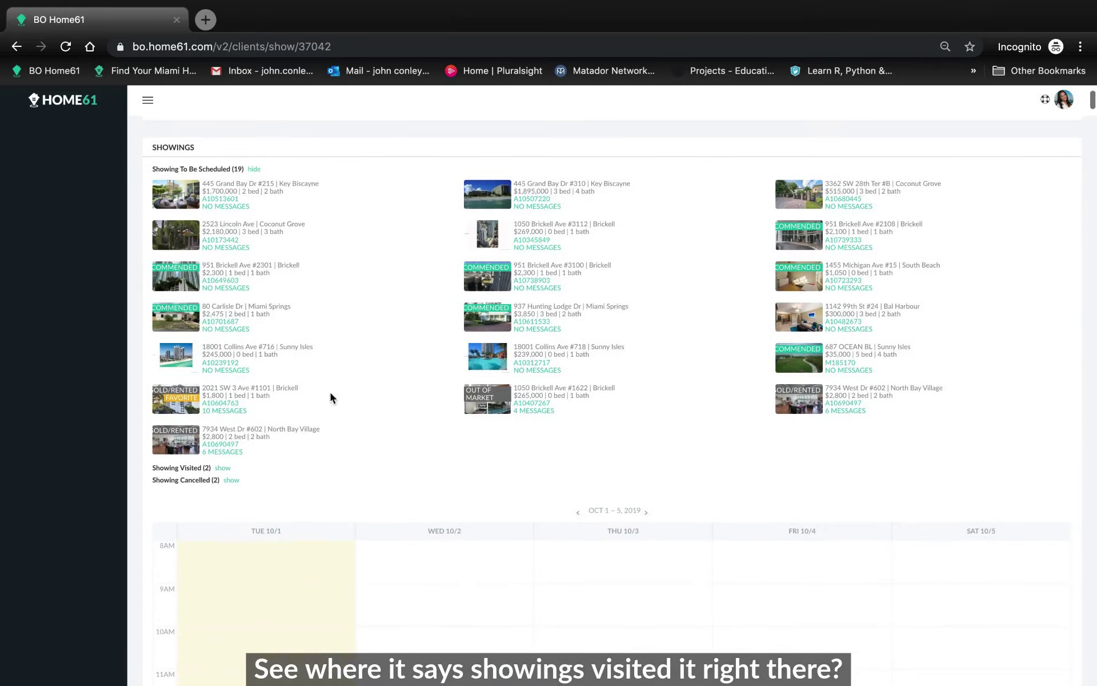
left_click(224, 469)
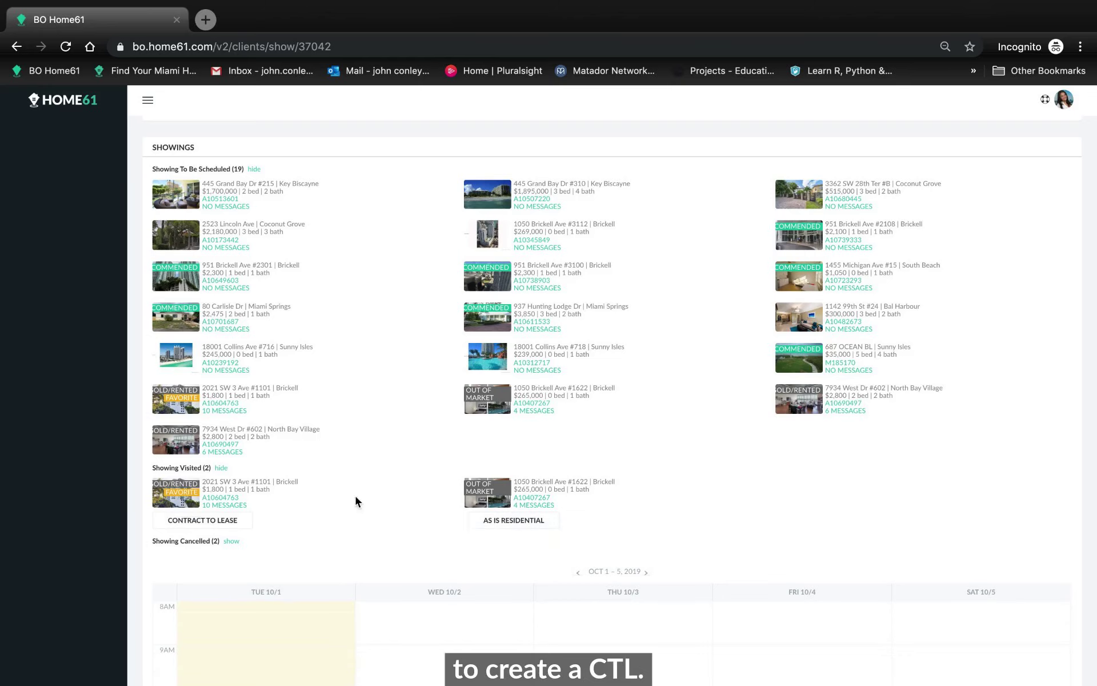
left_click(209, 519)
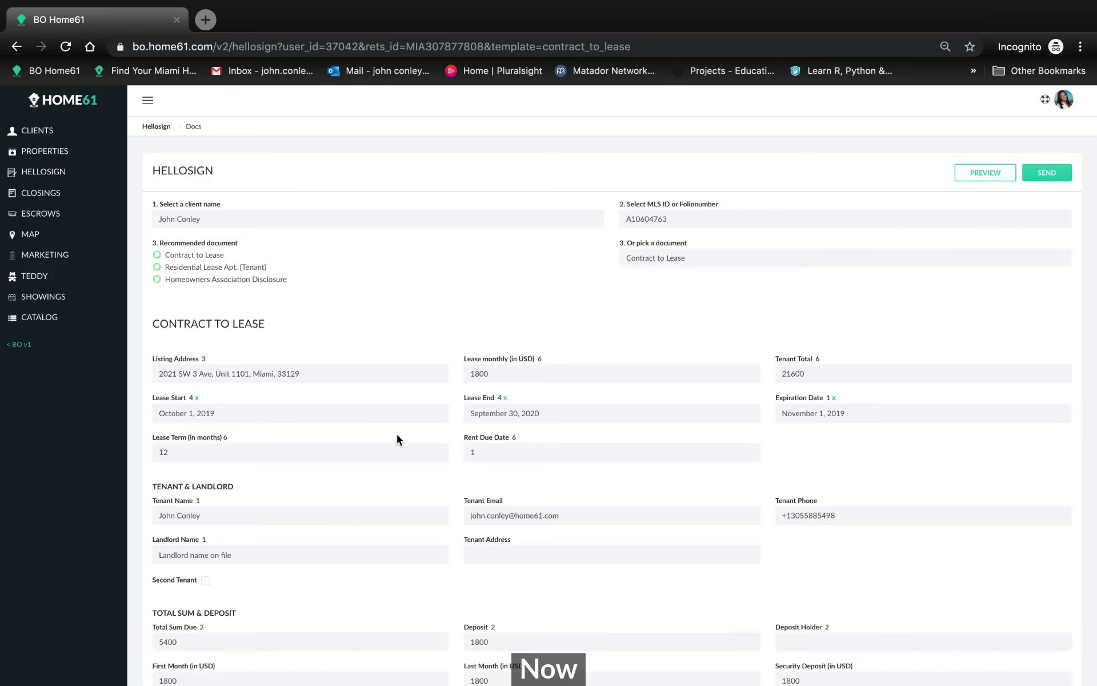
Change the lease term to 6, then restore it to 12 months.
double_click(259, 449)
key("BackSpace")
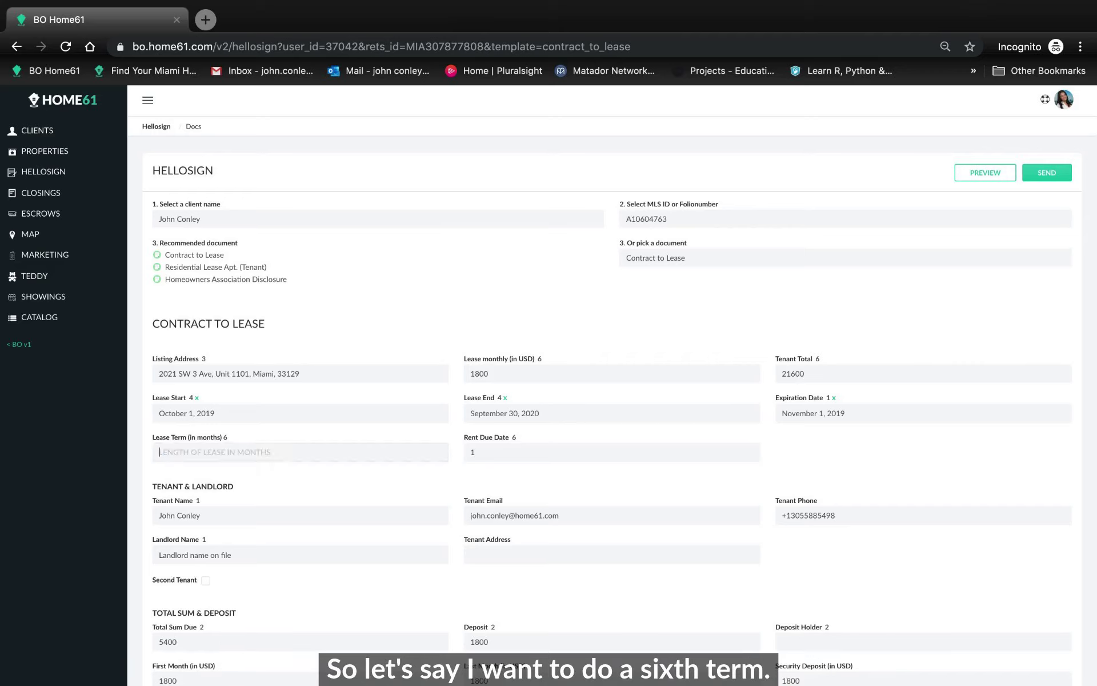
type("6")
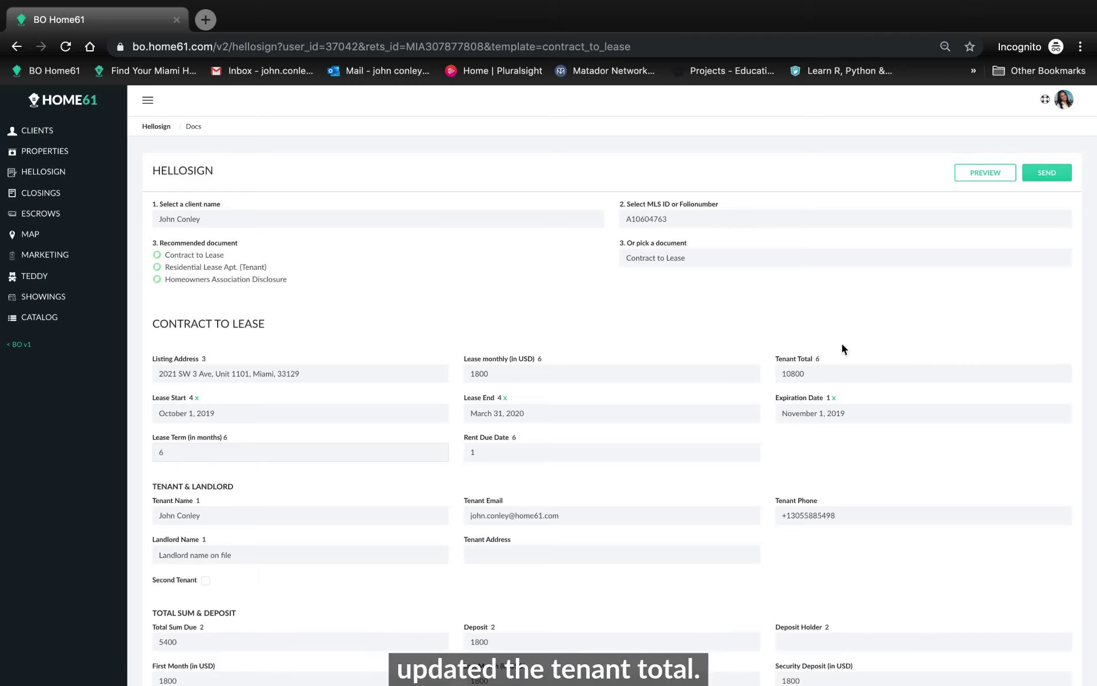
key("BackSpace")
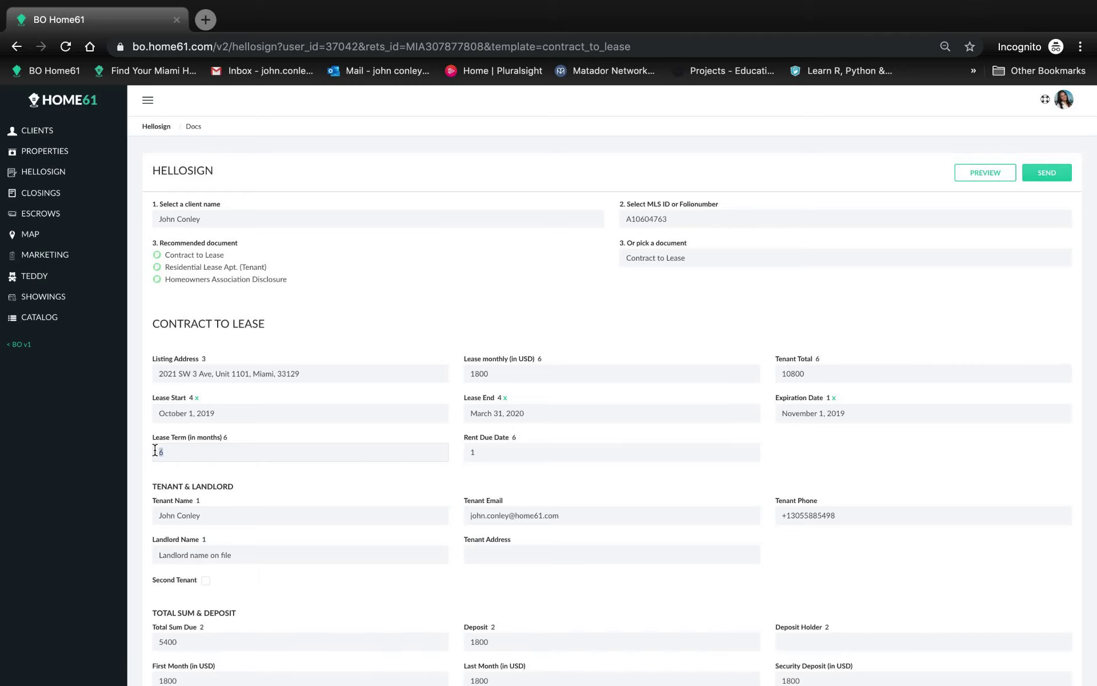
type("12")
Append 'This is a change' to the end of the Additional Terms text.
scroll(591, 409, "down", 8)
left_click(652, 462)
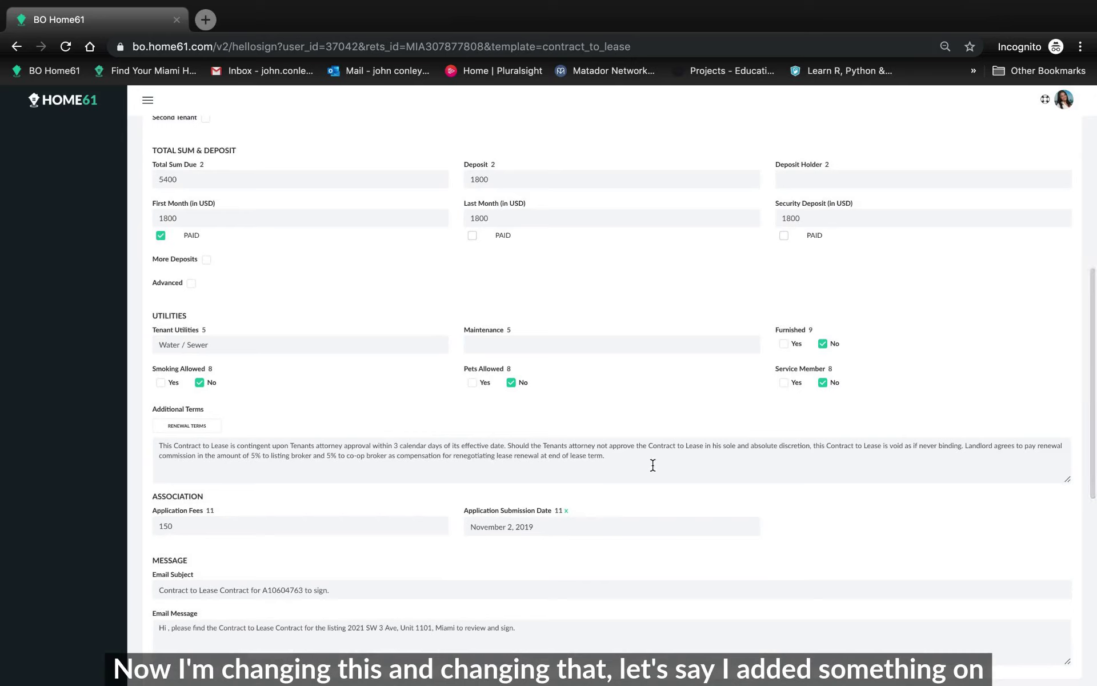
type("This is ag han")
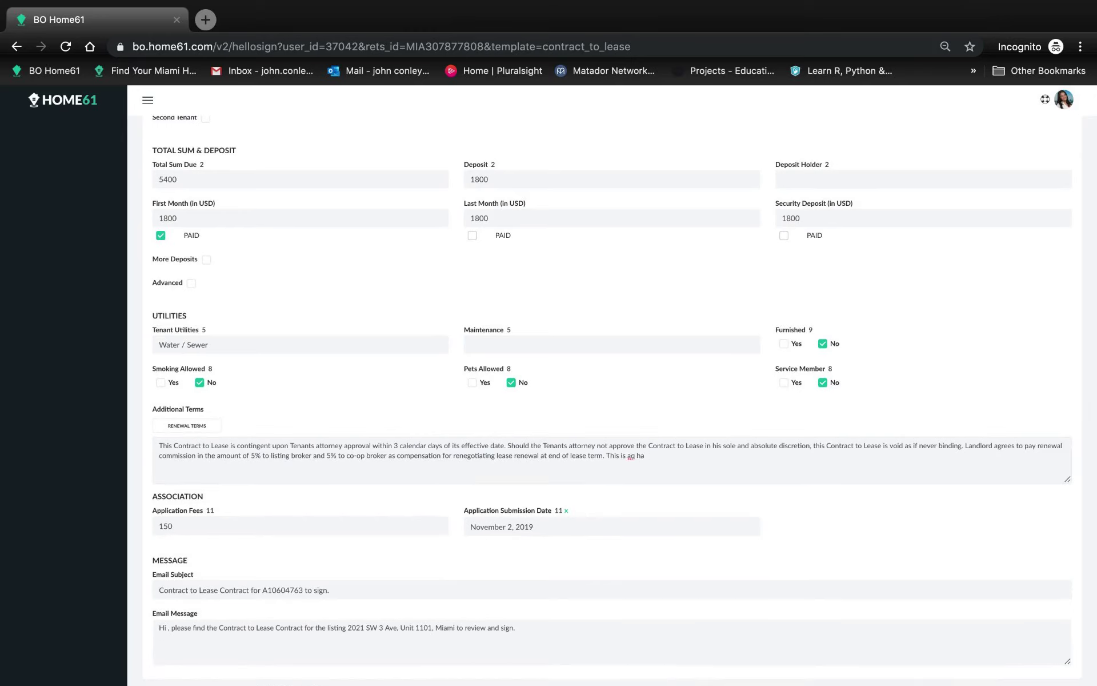
key("BackSpace")
key("BackSpace")
key("BackSpace")
key("BackSpace")
type("change")
scroll(657, 346, "up", 10)
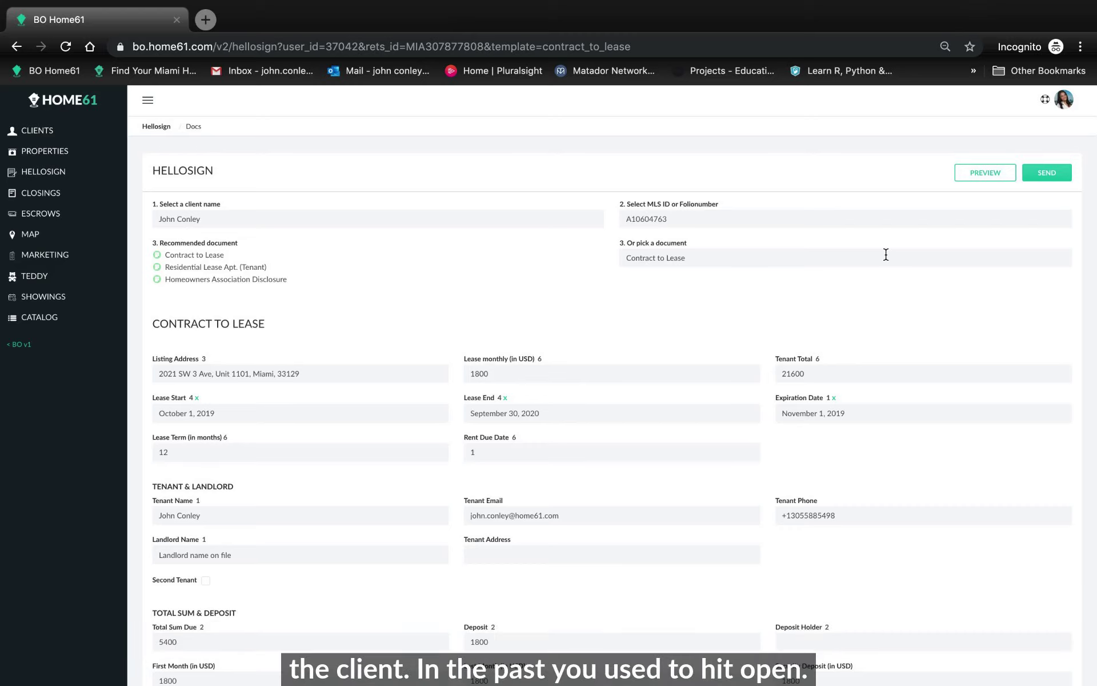
left_click(973, 177)
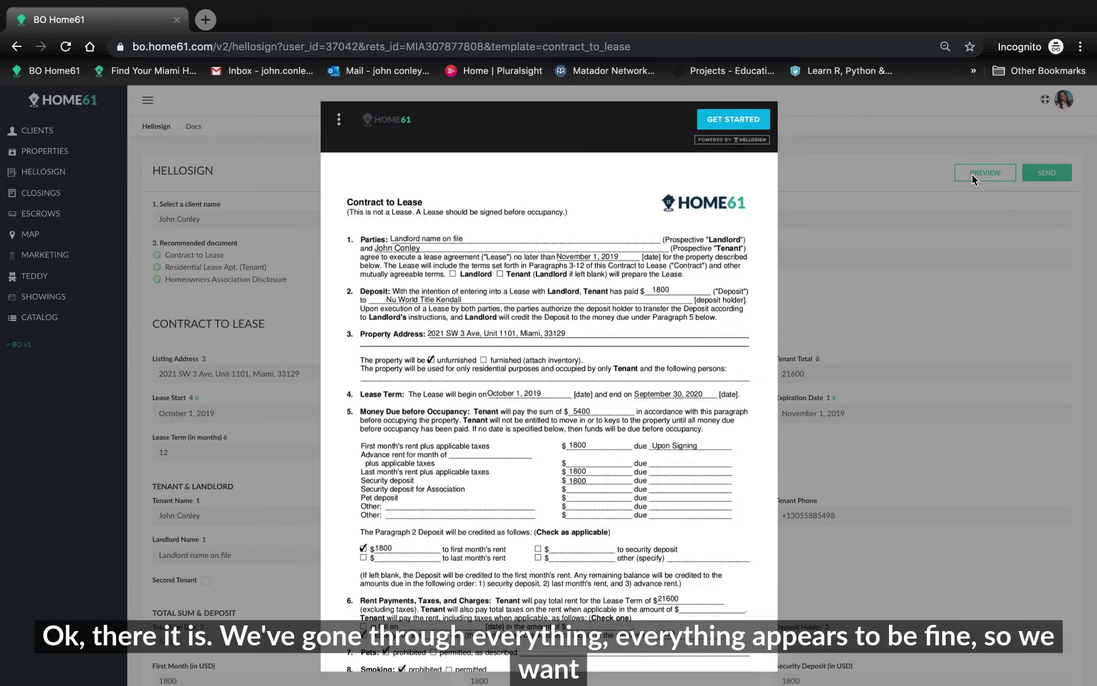
scroll(486, 360, "down", 5)
scroll(570, 372, "up", 5)
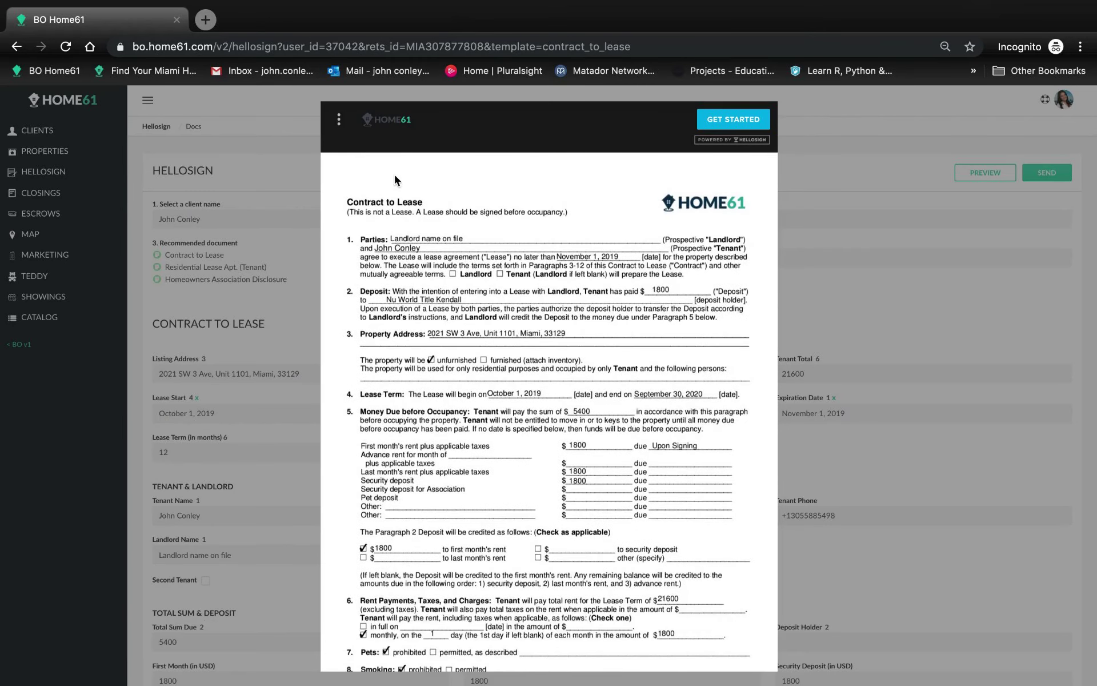
left_click(339, 119)
left_click(358, 108)
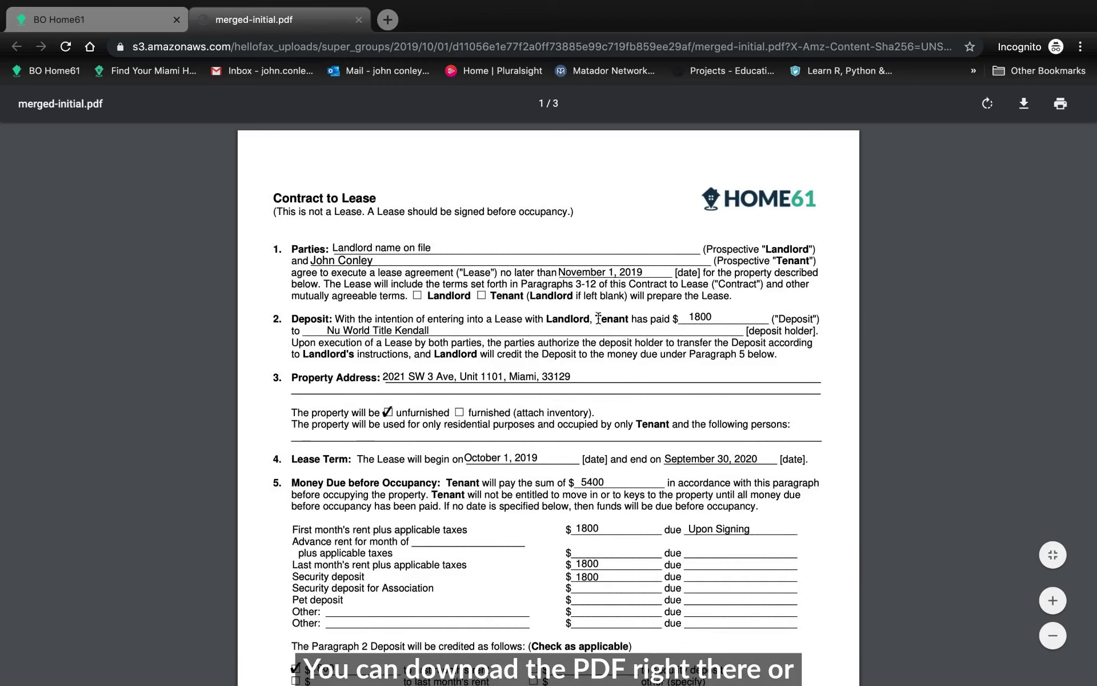
Close the merged-initial.pdf tab to get back to the HelloSign form.
left_click(359, 20)
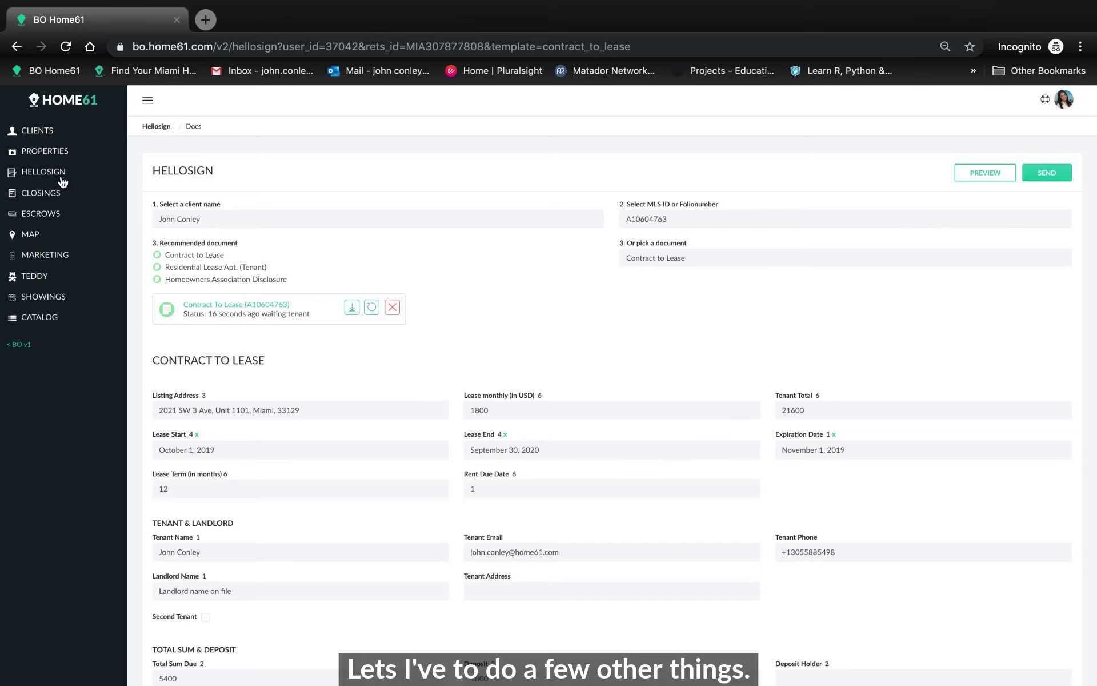
Return to the HelloSign page and reselect the same client by name from the suggestions.
left_click(48, 153)
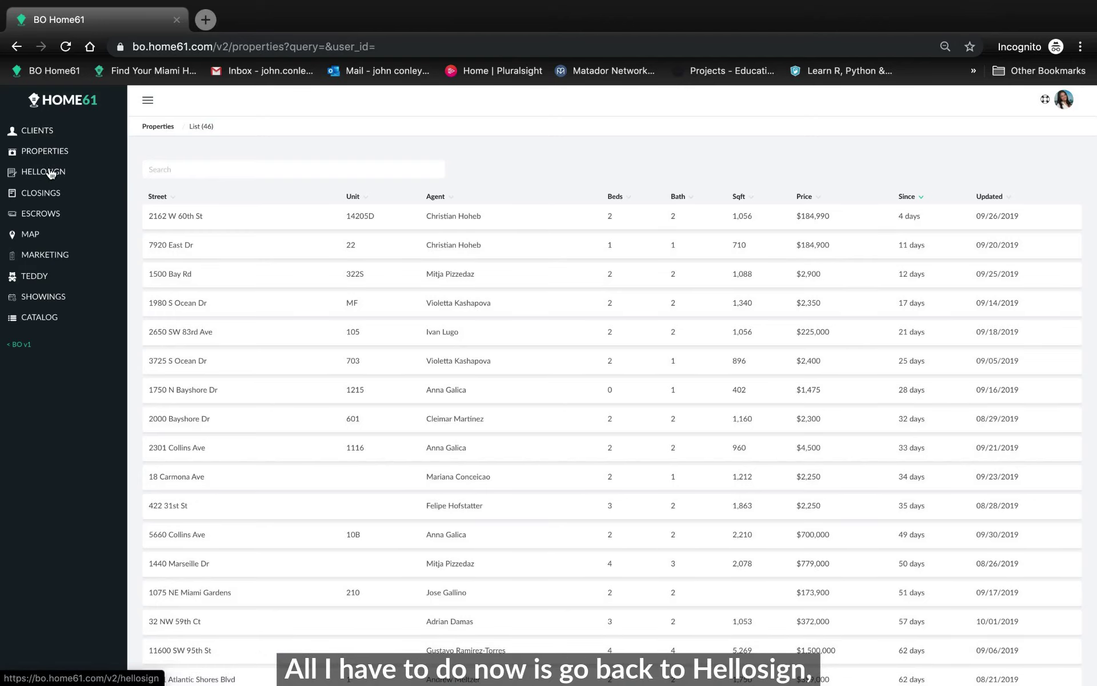
left_click(51, 174)
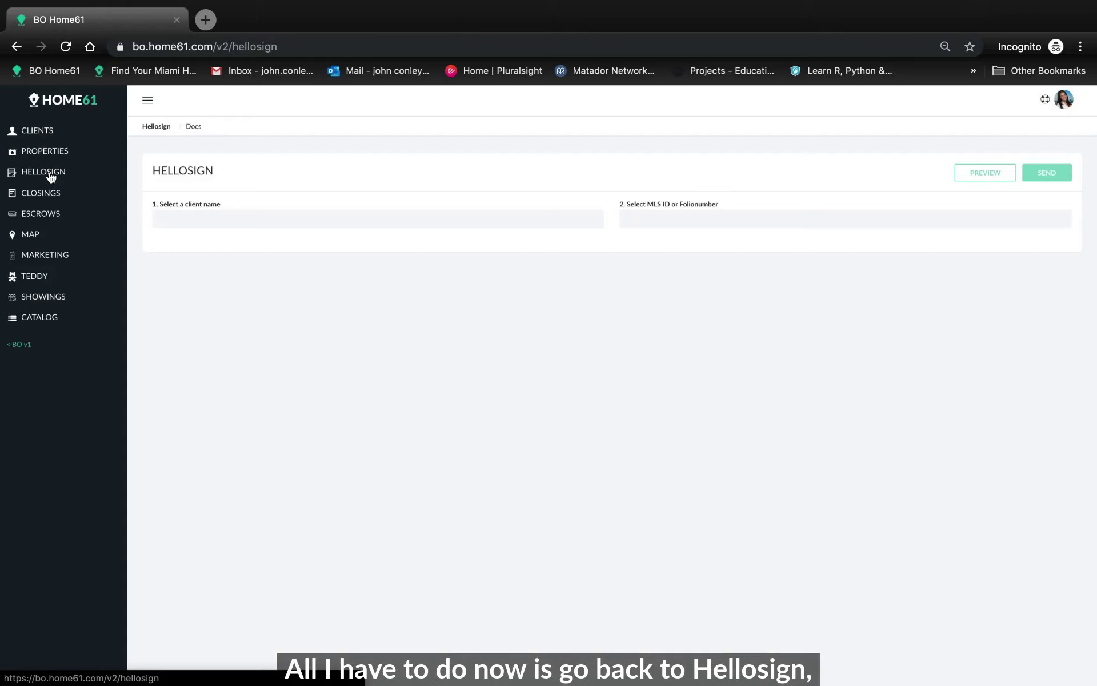
left_click(294, 216)
type("jkm")
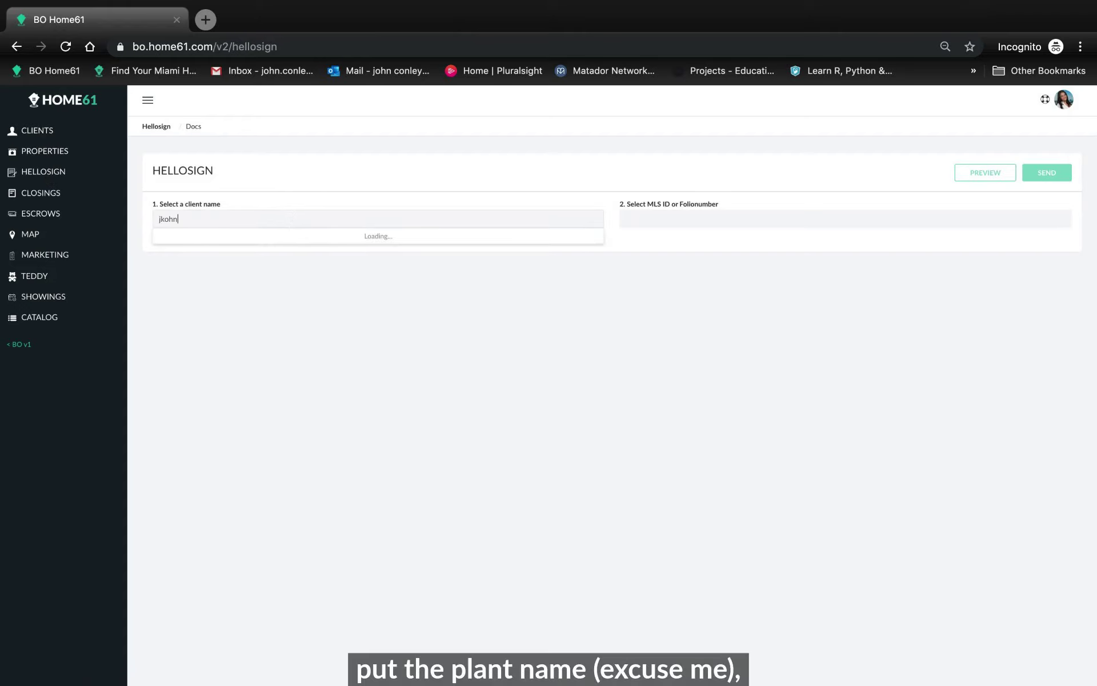
key("BackSpace")
key("BackSpace")
key("BackSpace")
type("john")
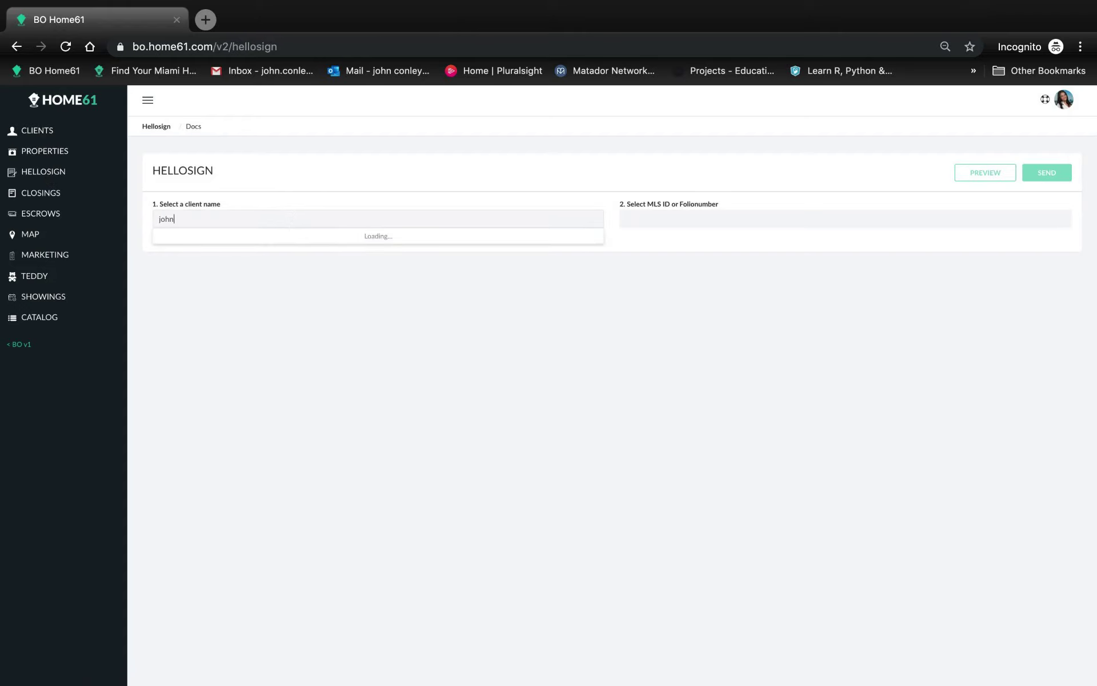
left_click(259, 273)
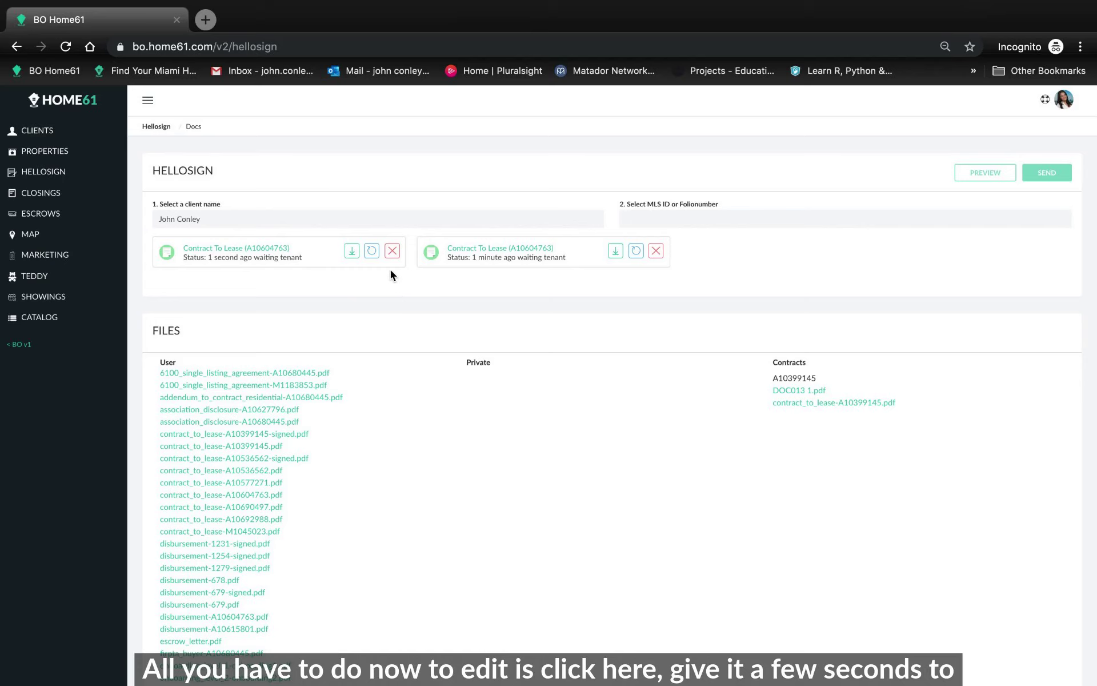
Reload the first Contract To Lease card into the form and confirm its terms end 'This is a change'.
left_click(372, 252)
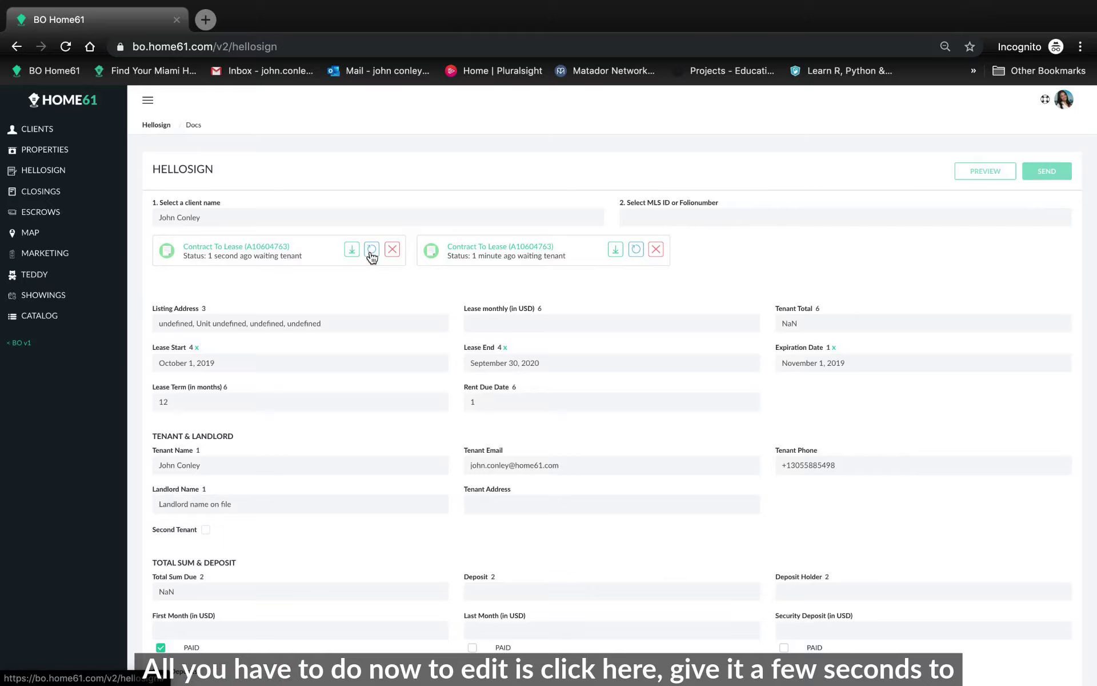
scroll(388, 279, "down", 13)
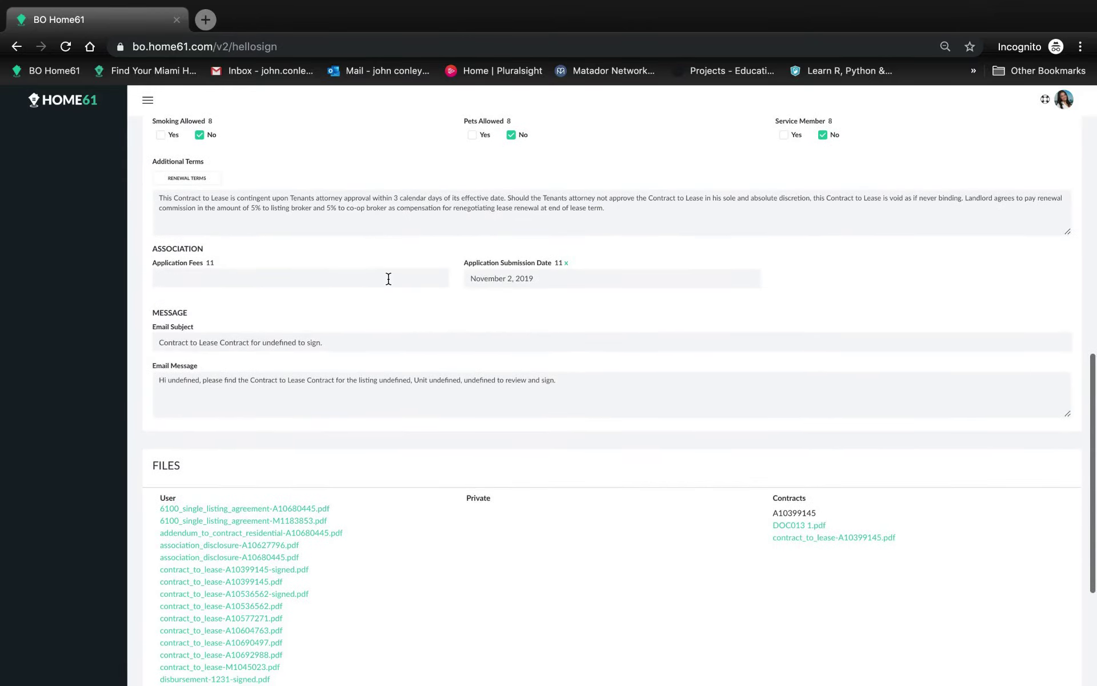
scroll(388, 279, "up", 13)
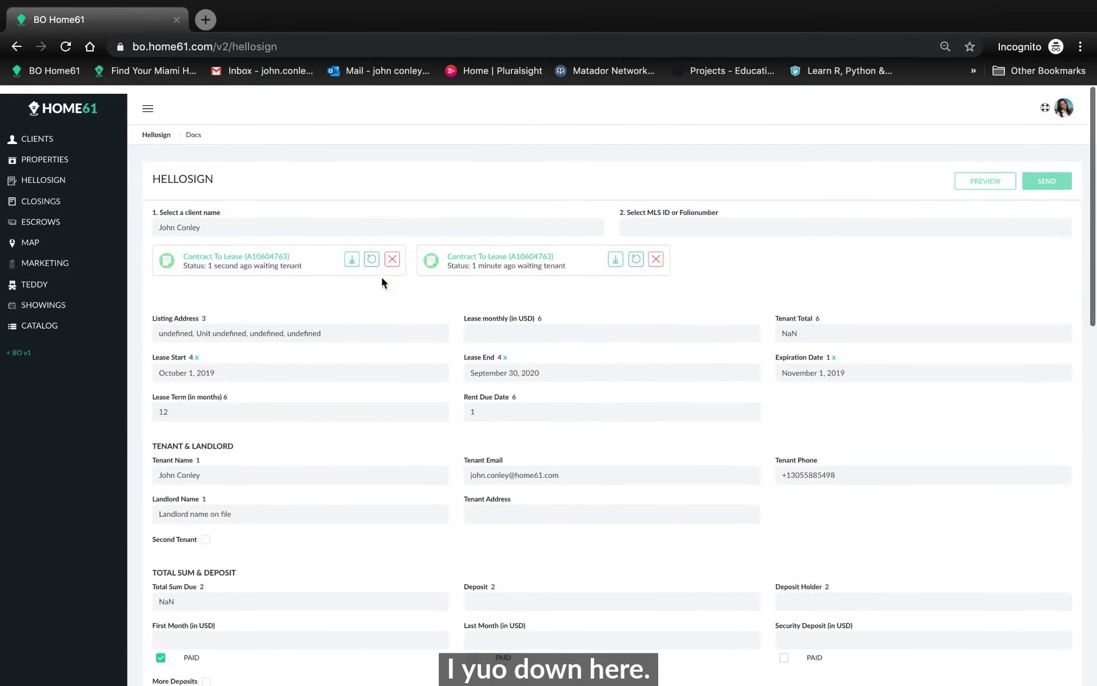
left_click(491, 439)
scroll(490, 441, "down", 8)
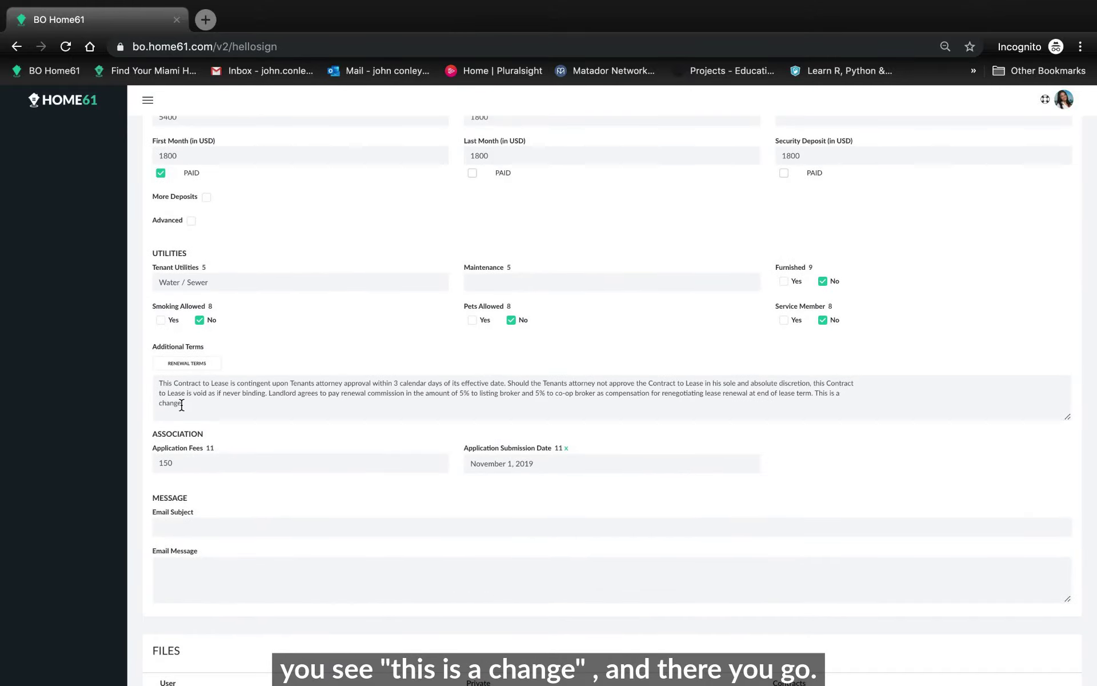
scroll(182, 405, "up", 8)
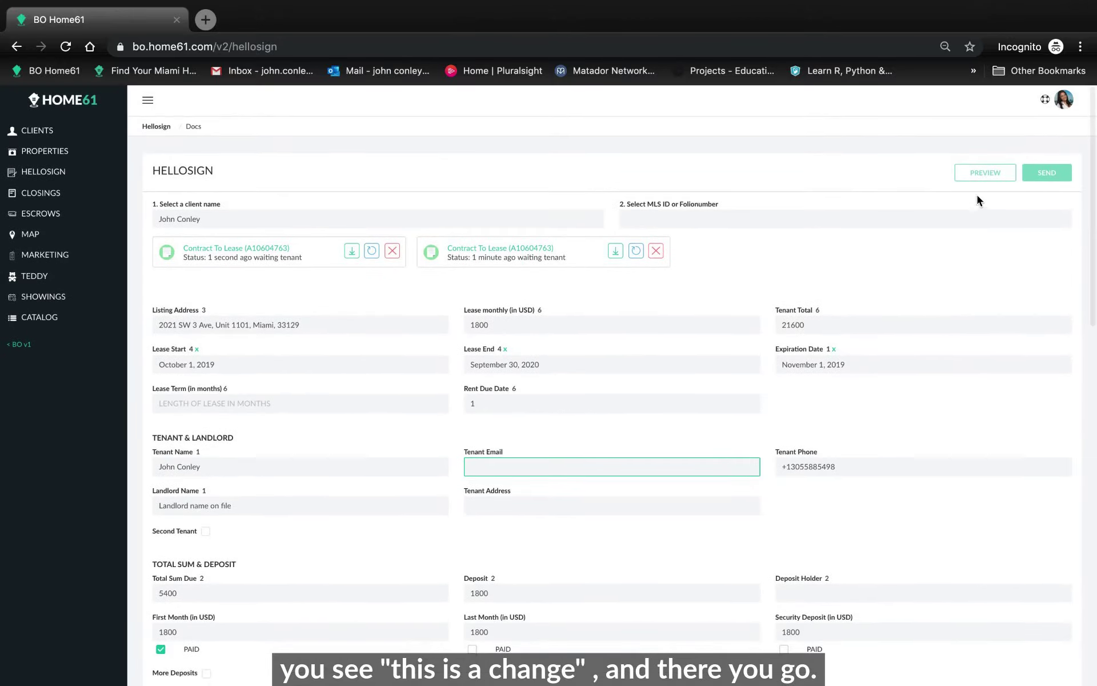
scroll(324, 225, "down", 8)
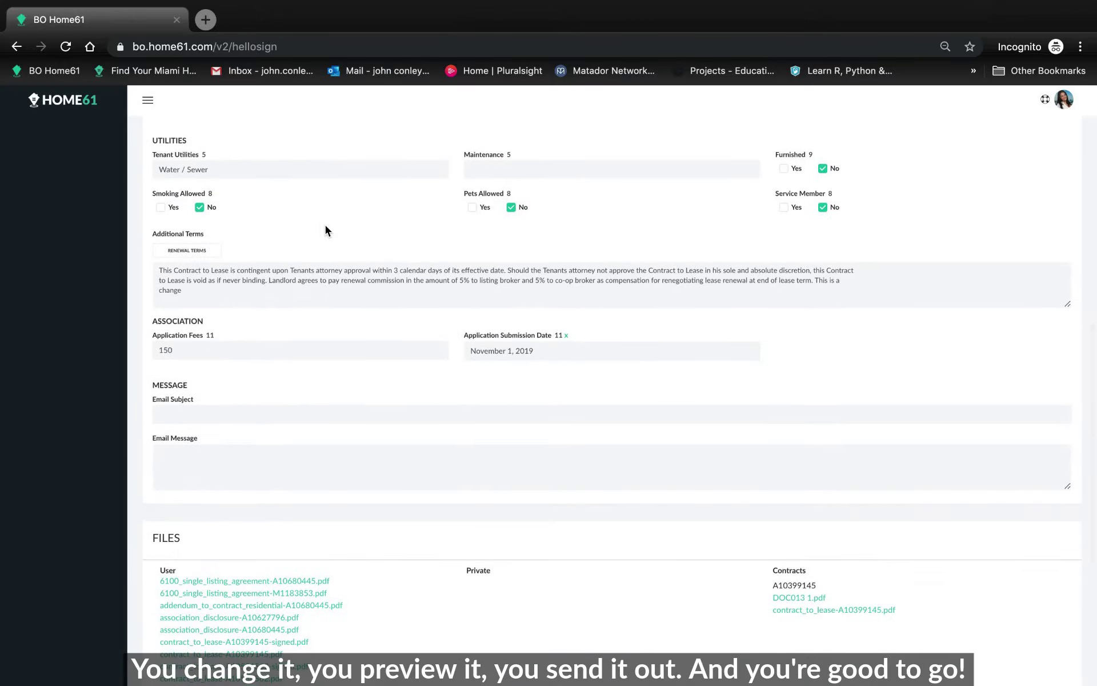